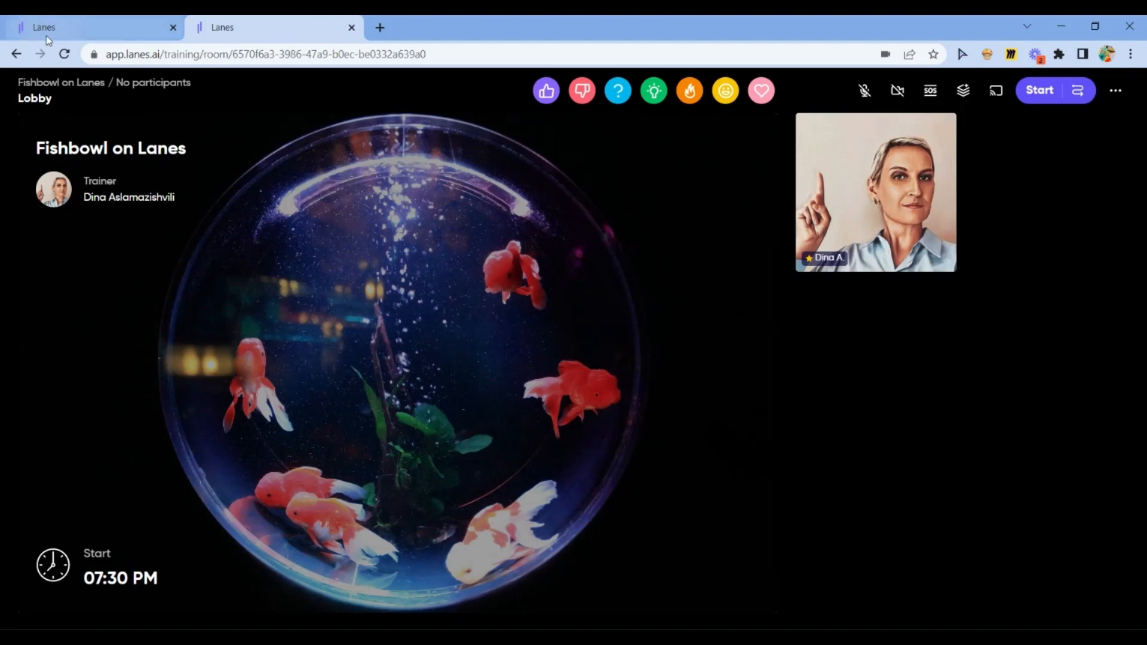
- Open the "Leadership Three Levels Application" fishbowl activity in the program builder for editing
left_click(51, 30)
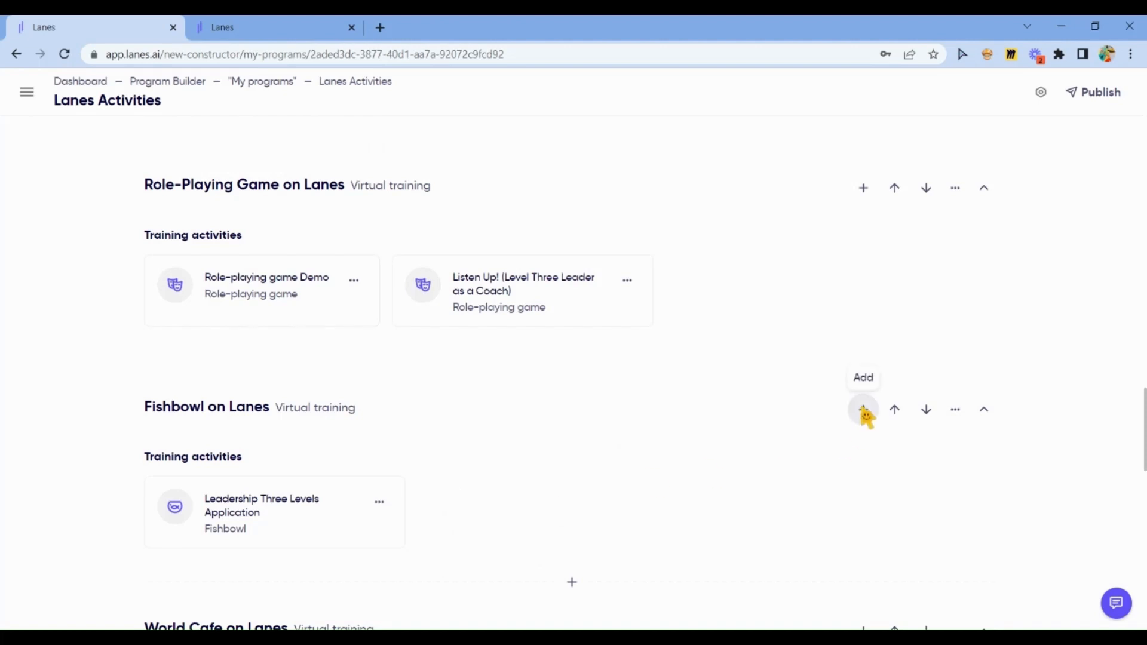
left_click(276, 528)
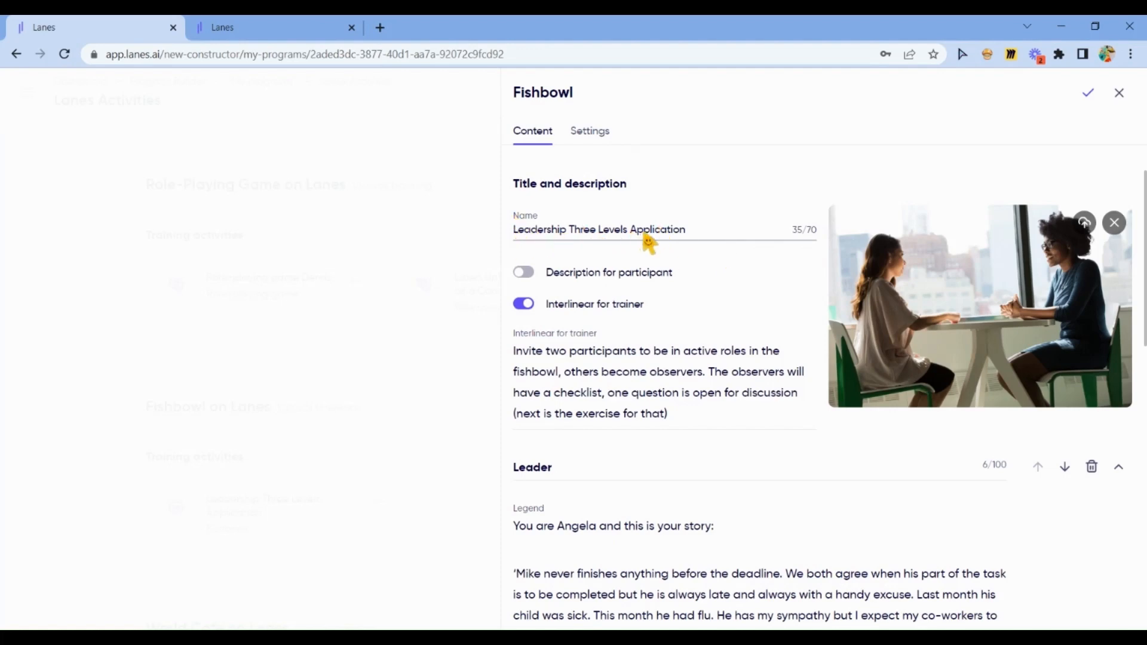
left_click(681, 242)
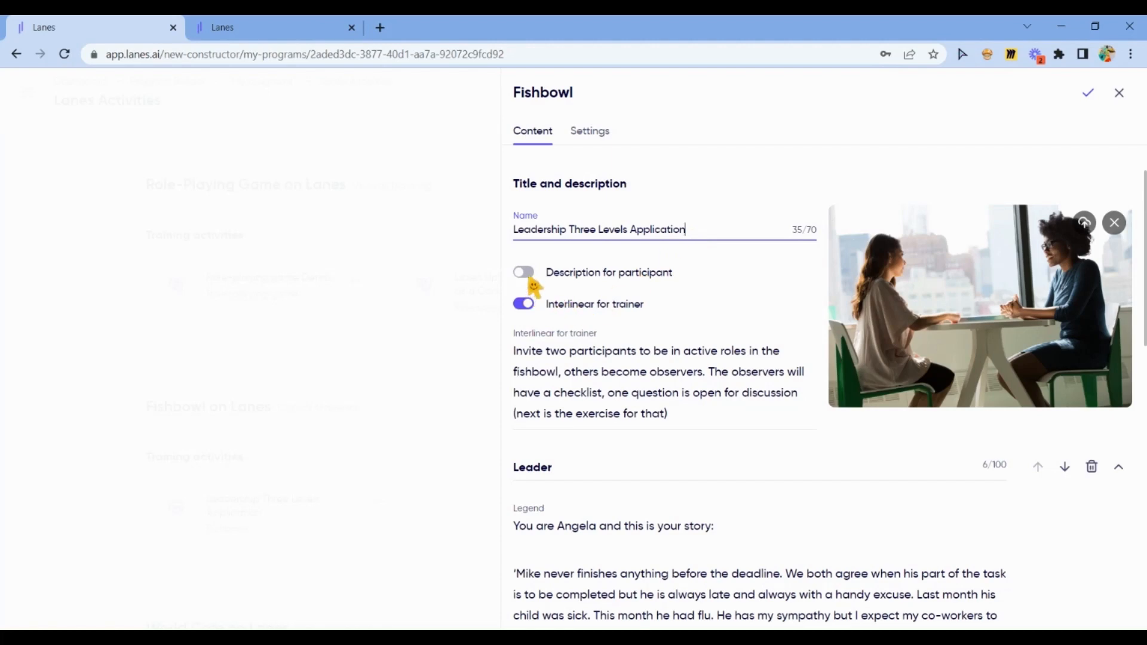
- Enable the description for participants with the text "Get your role", and switch the trainer interlinear off and back on
left_click(531, 281)
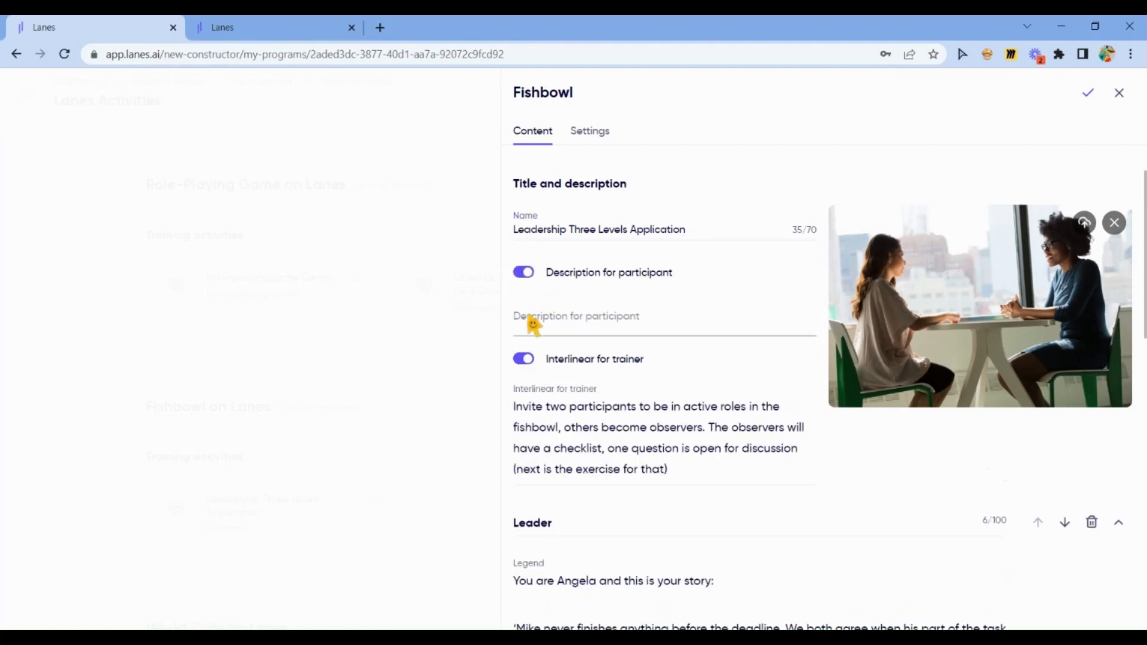
left_click(533, 325)
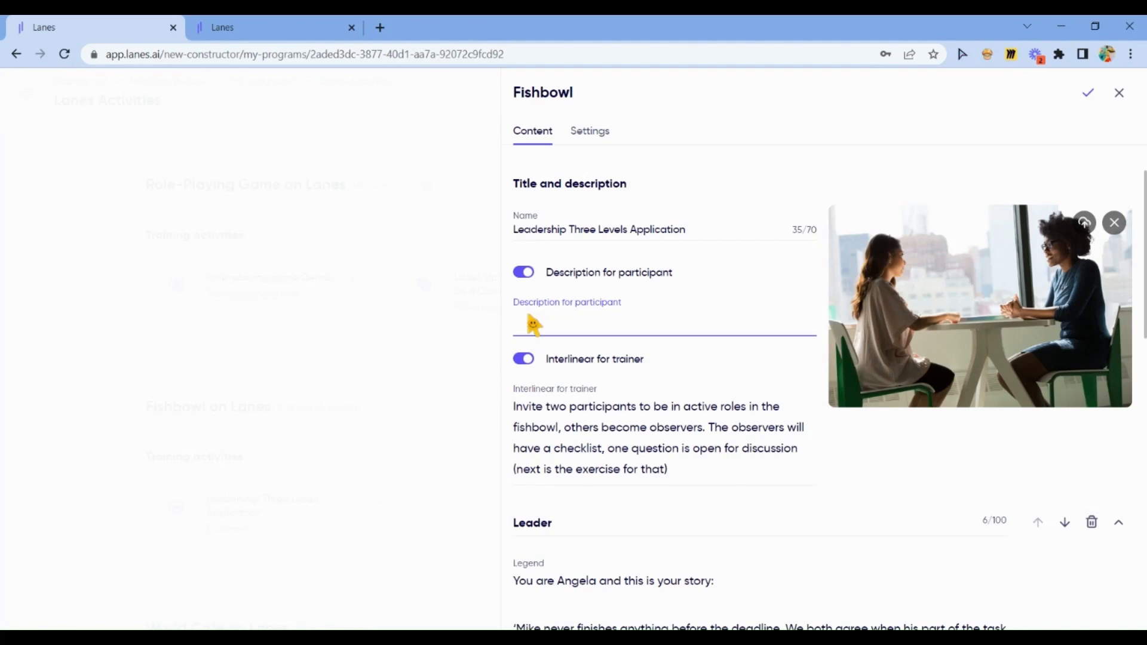
type("Get your role")
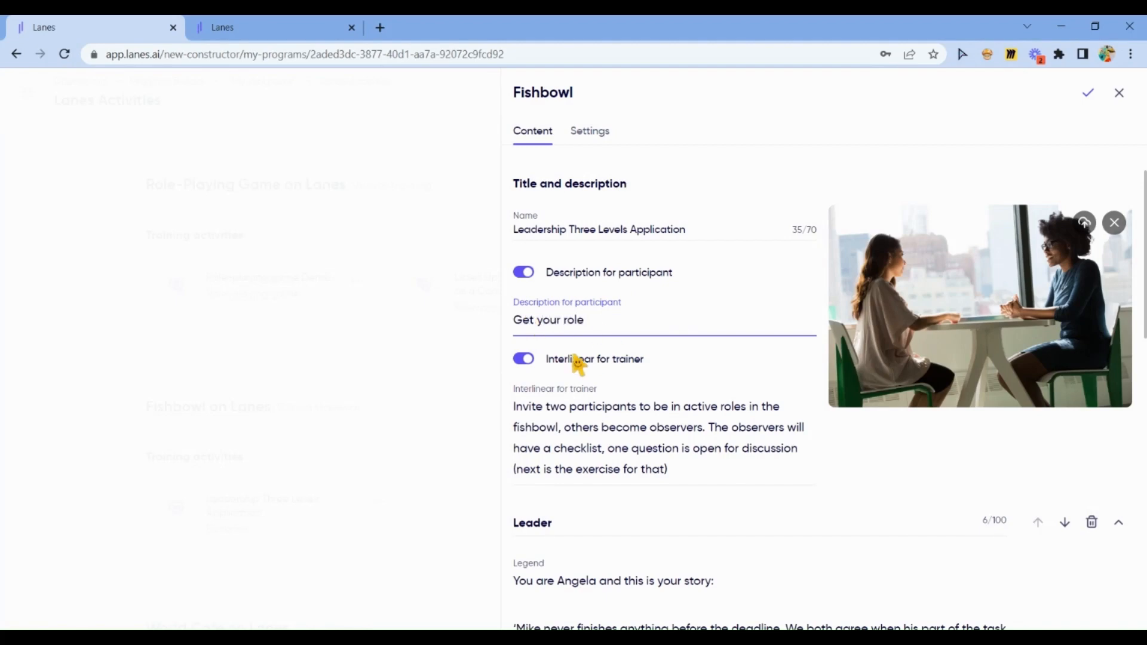
left_click(705, 374)
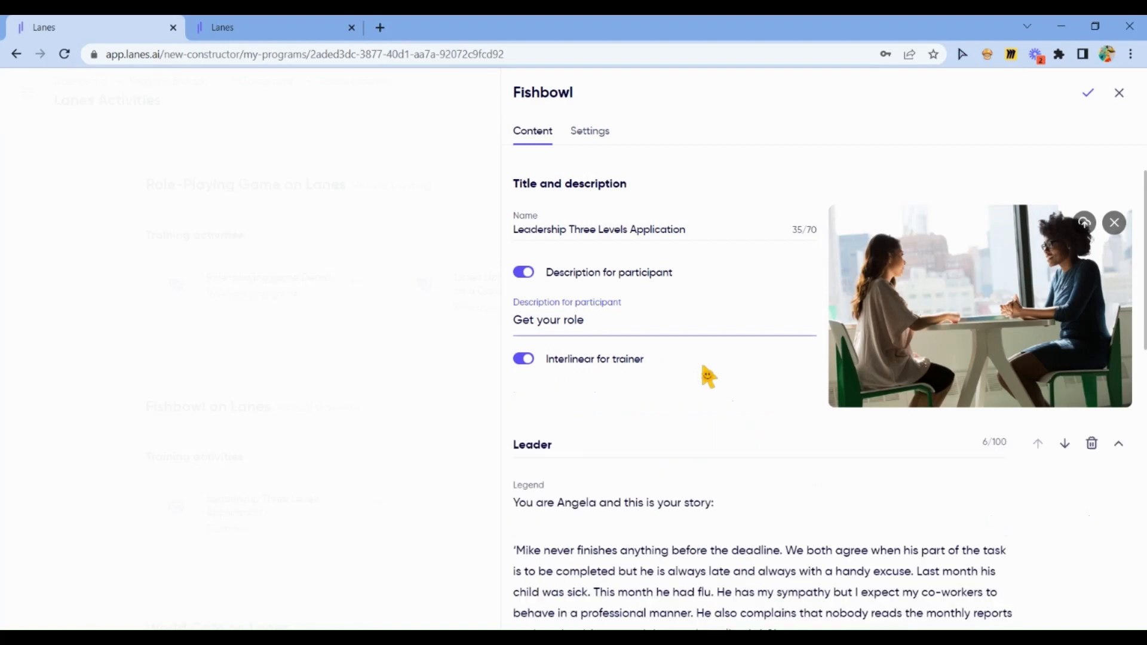
left_click(526, 359)
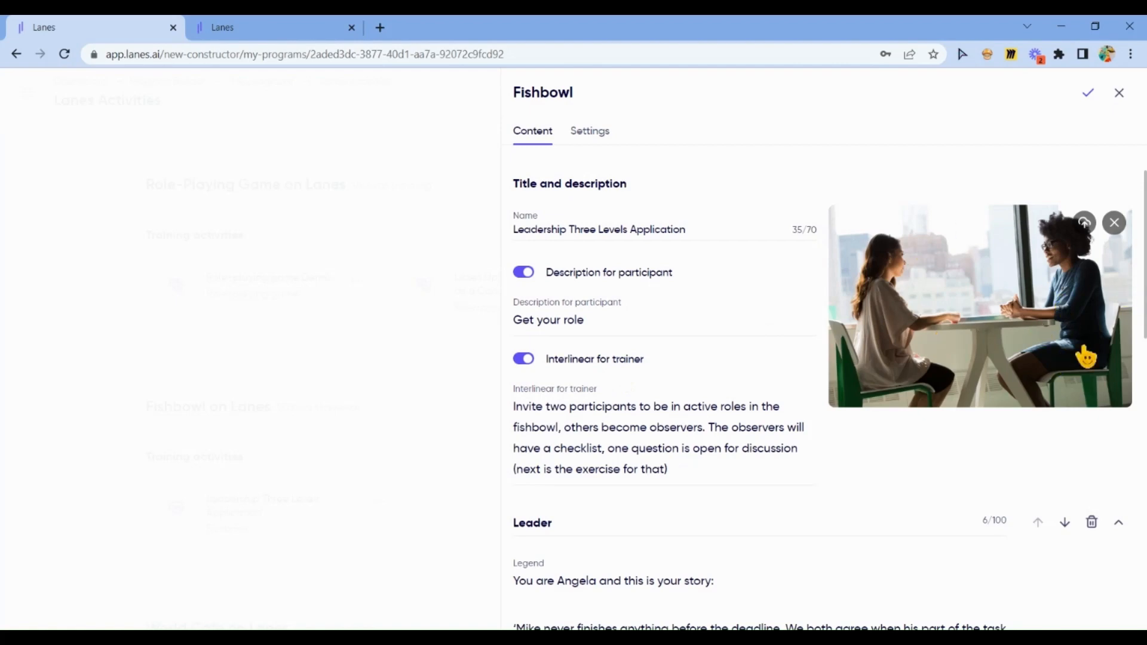
- Clear the first role's name and re-enter it as "Leader"
scroll(983, 439, "down", 5)
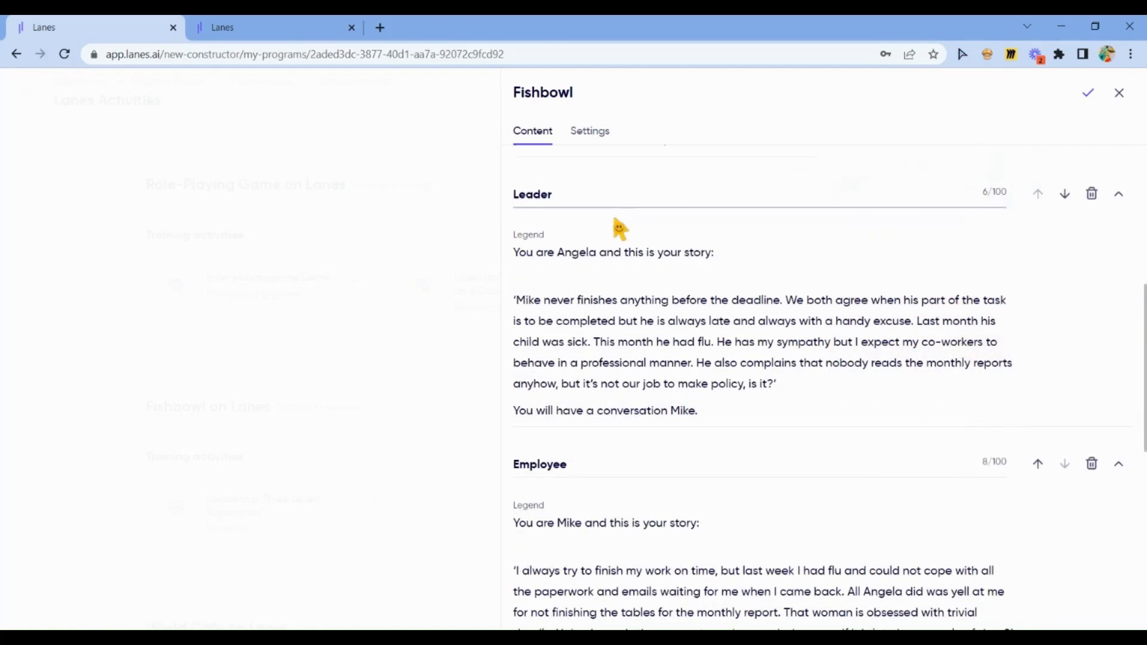
left_click(584, 197)
key("BackSpace")
key("BackSpace")
key("BackSpace")
key("BackSpace")
key("BackSpace")
key("BackSpace")
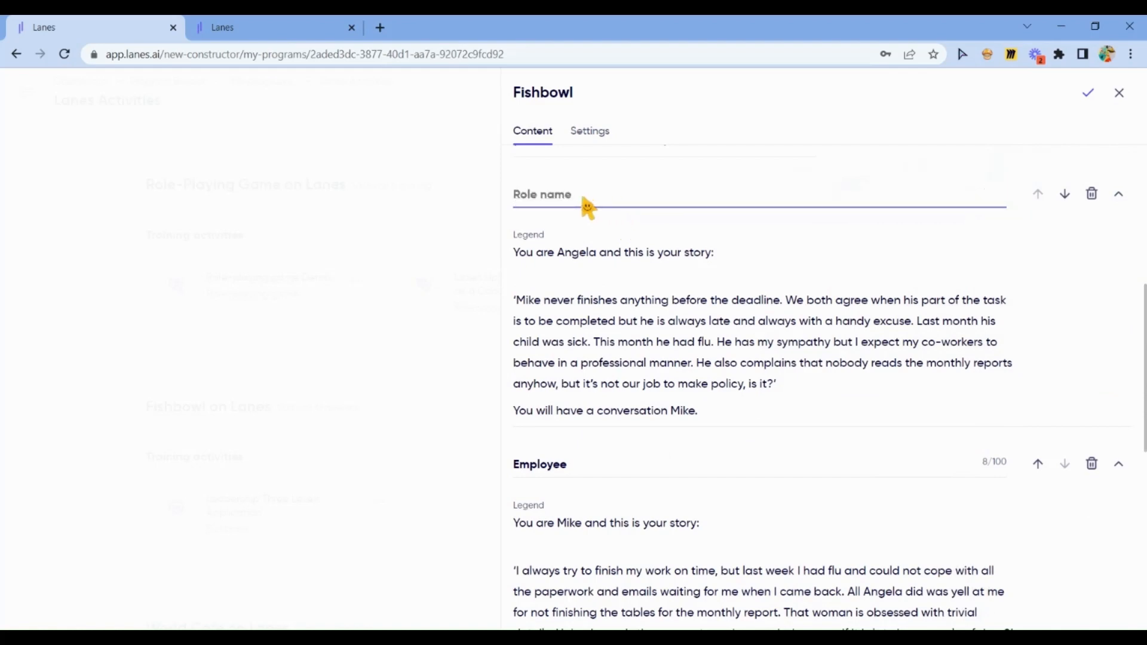
type("Leader")
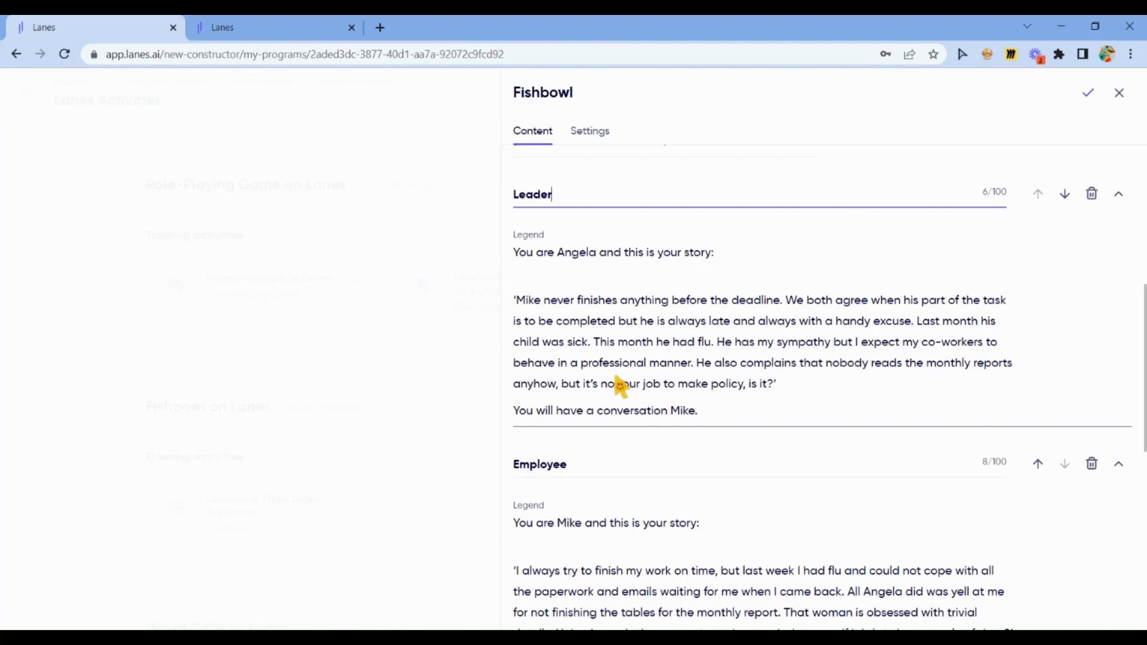
- Examine the legends of the Leader, Employee and Observer roles and the observation checklist items
left_click(1117, 331)
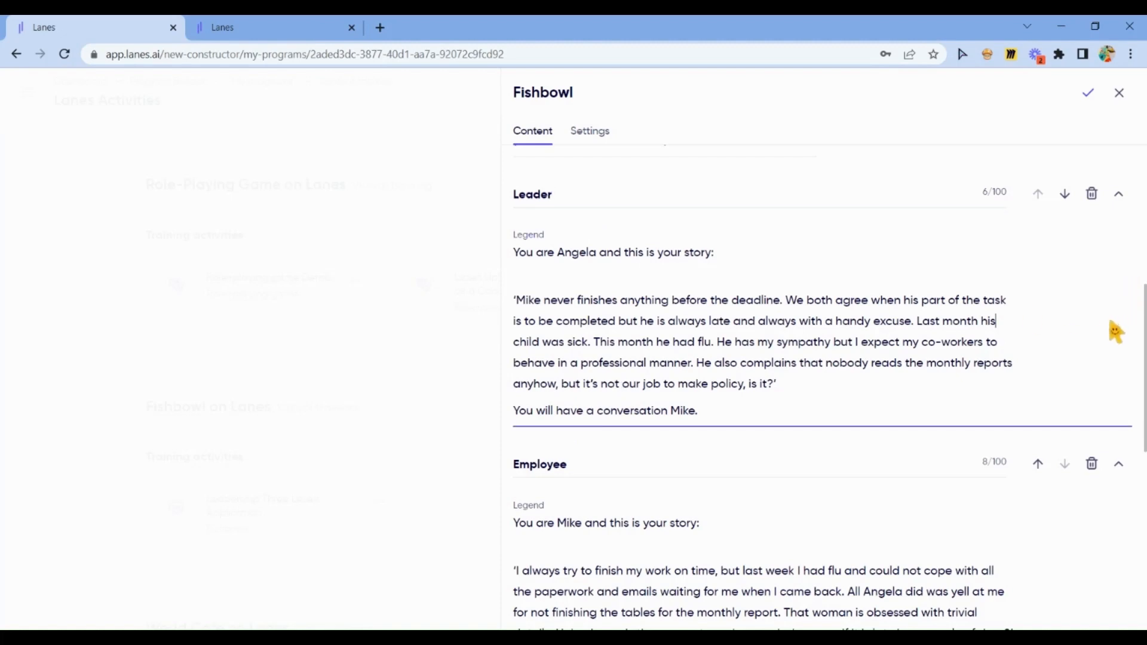
key("Down")
key("Down")
key("Down")
left_click(589, 225)
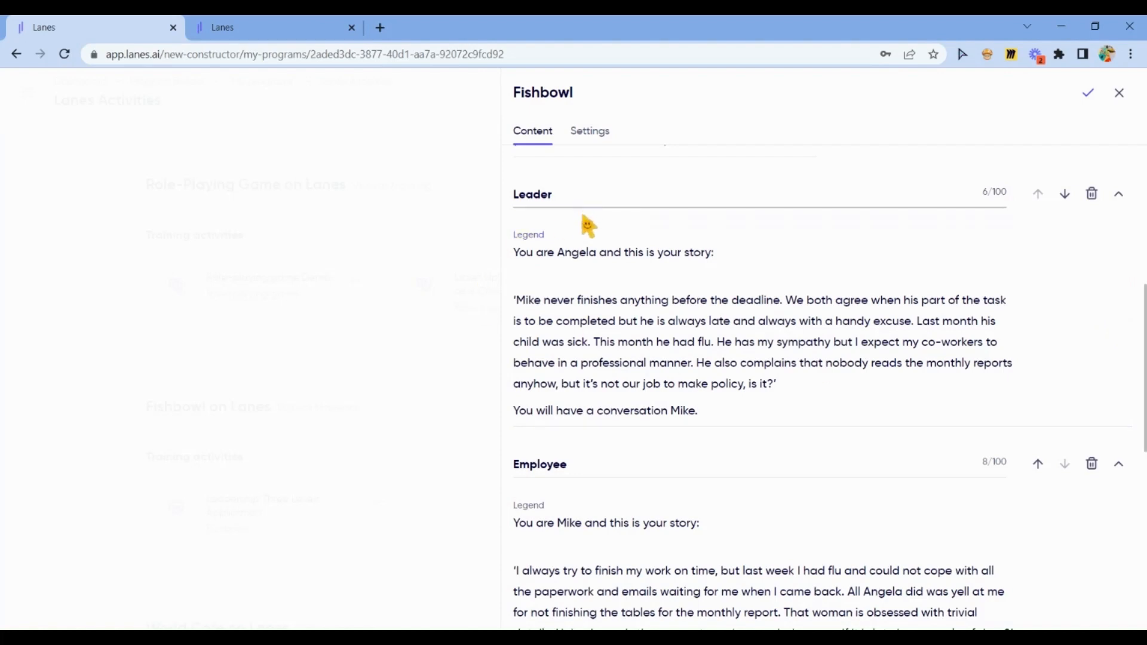
scroll(589, 226, "down", 3)
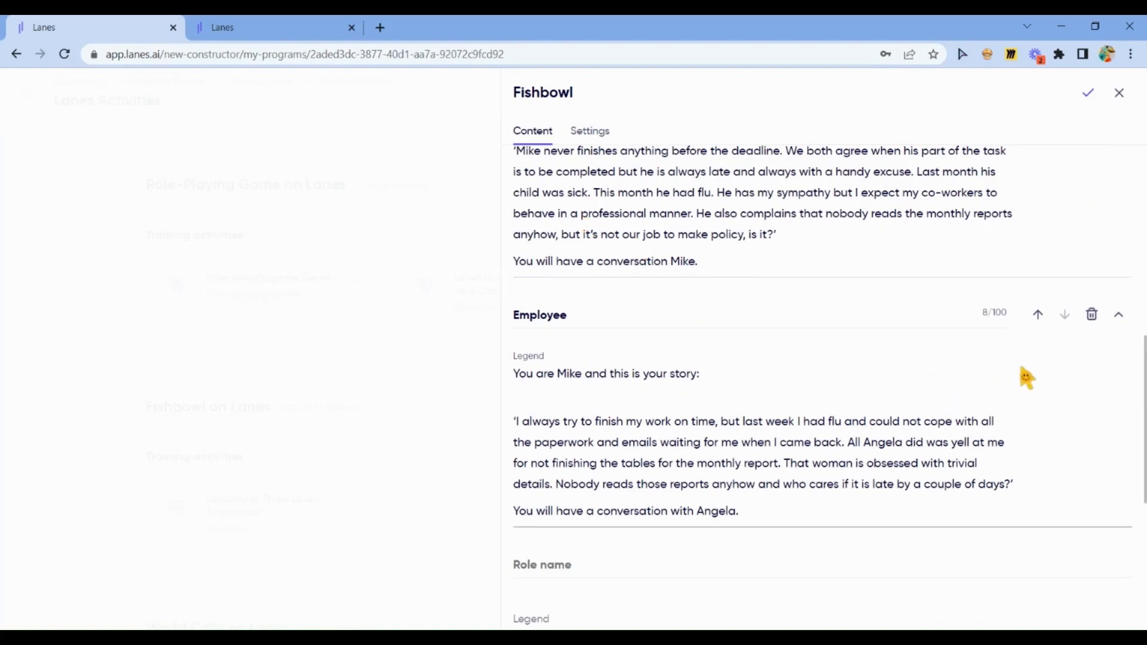
scroll(1027, 378, "down", 5)
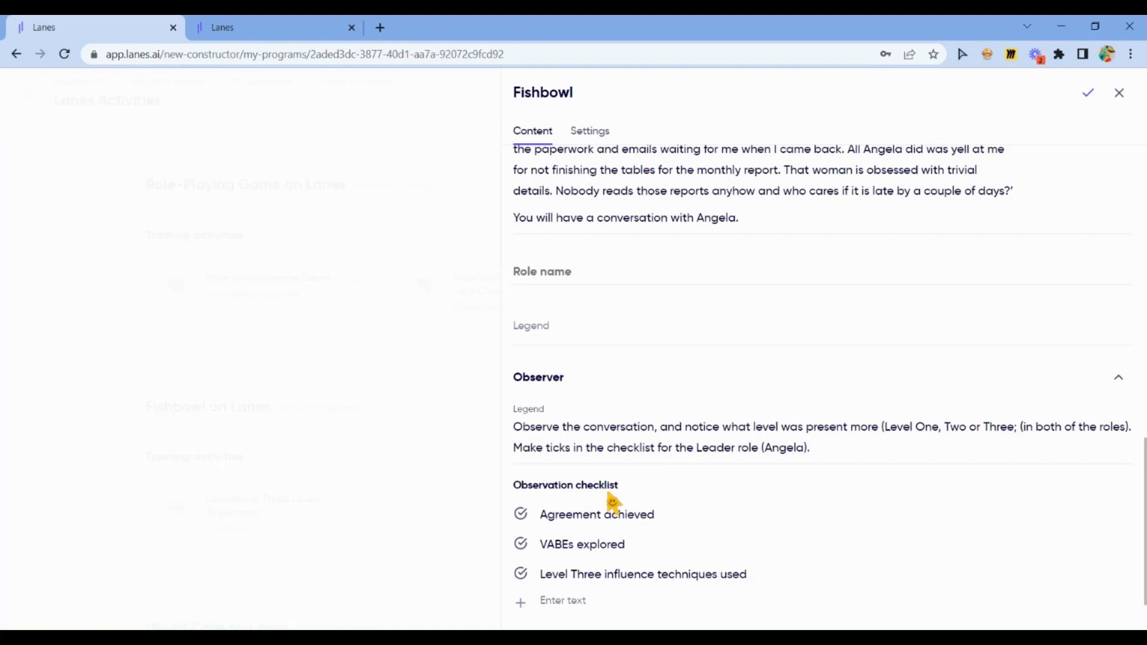
- Check the stage and activity duration settings and save the fishbowl activity
left_click(603, 134)
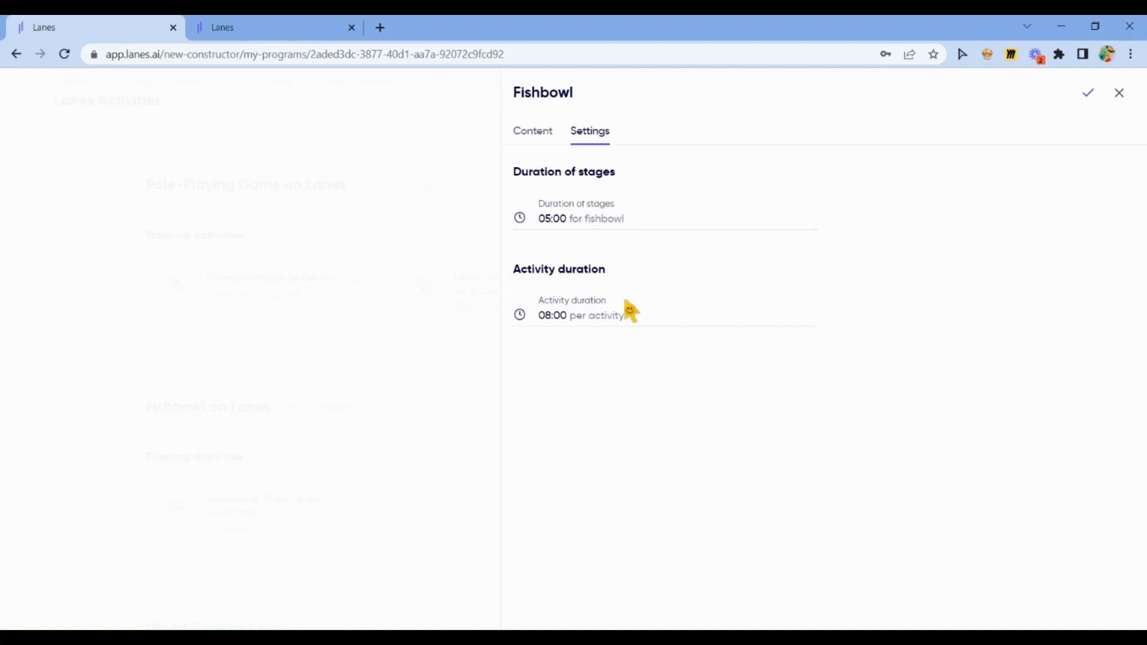
left_click(1087, 94)
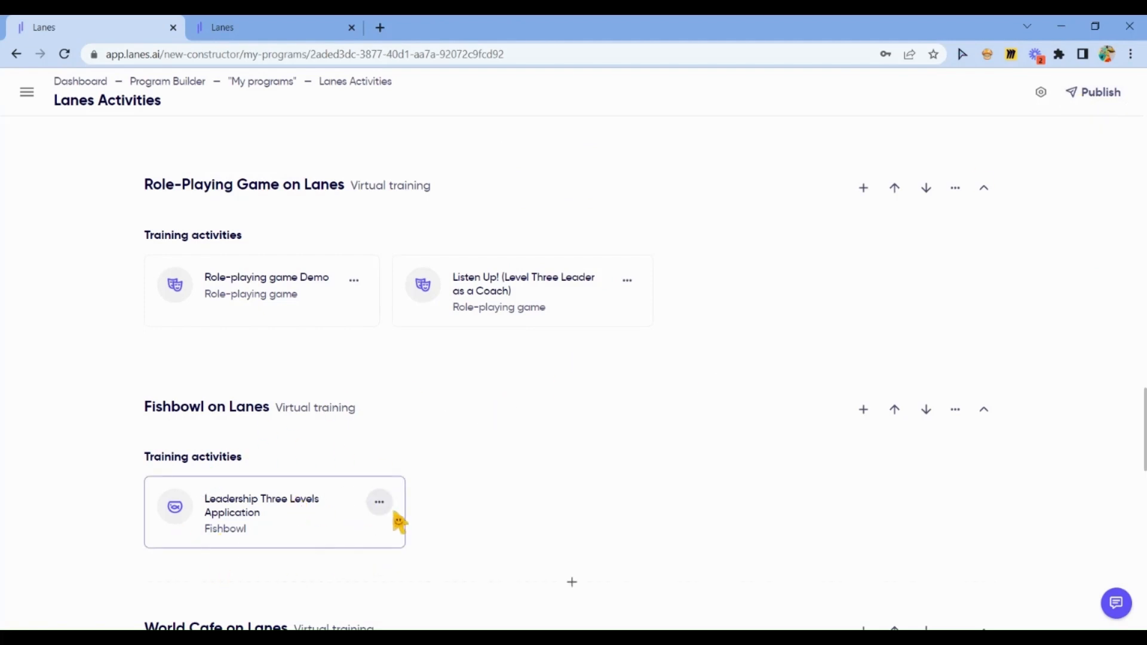
- Start the fishbowl activity in the training room and advance it to the Execution stage
left_click(228, 19)
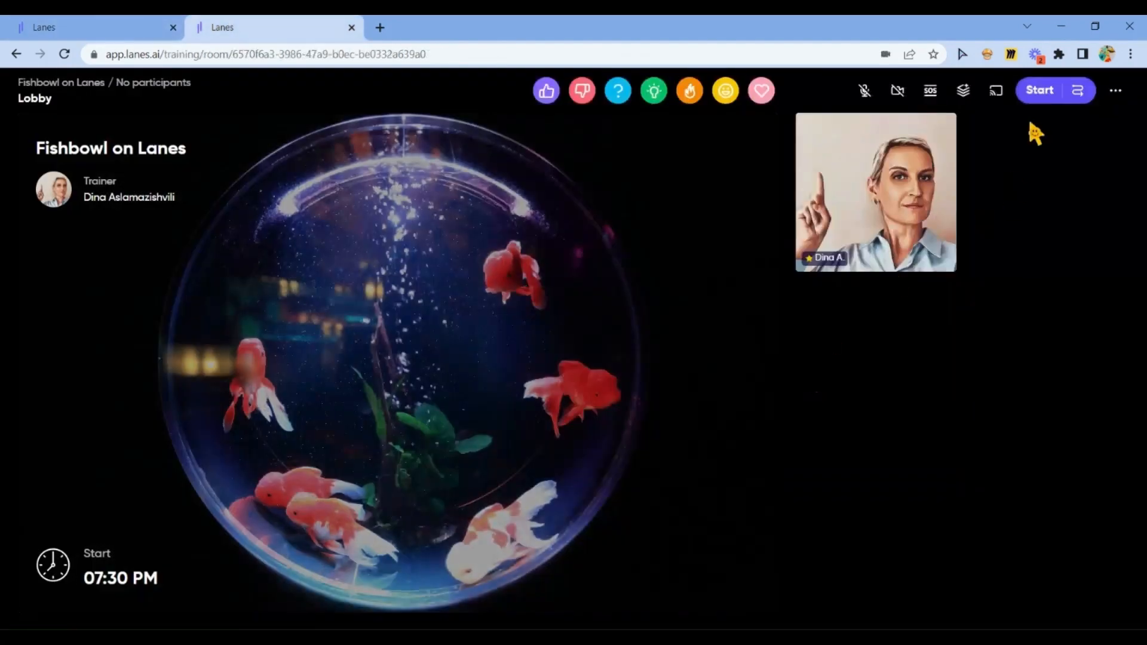
left_click(1038, 93)
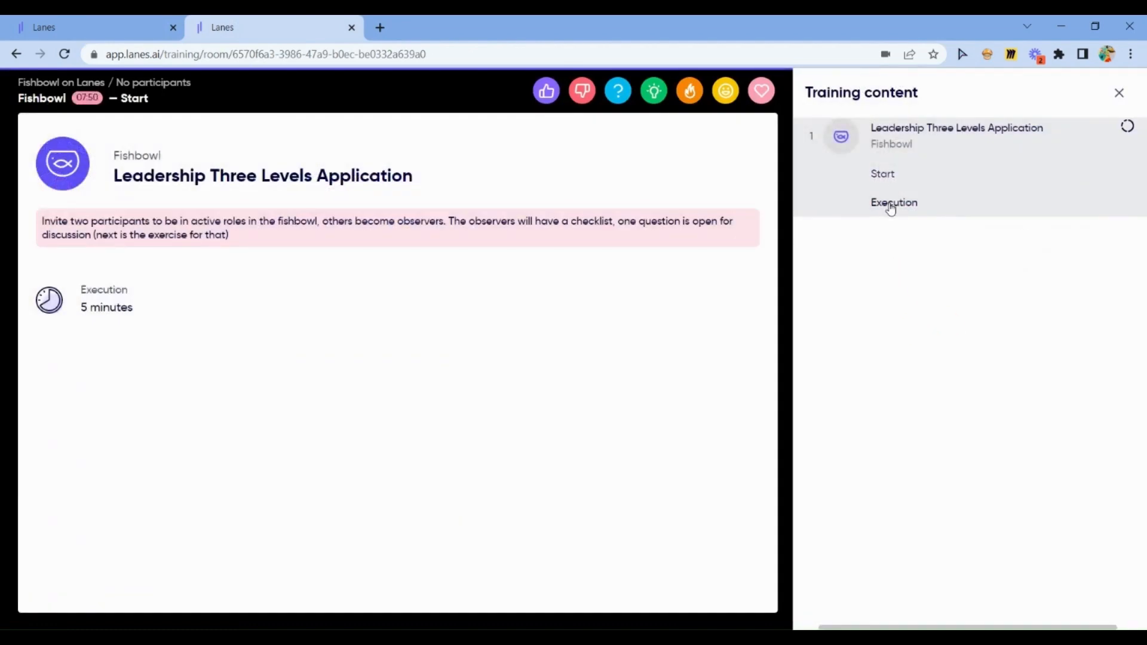
left_click(1120, 93)
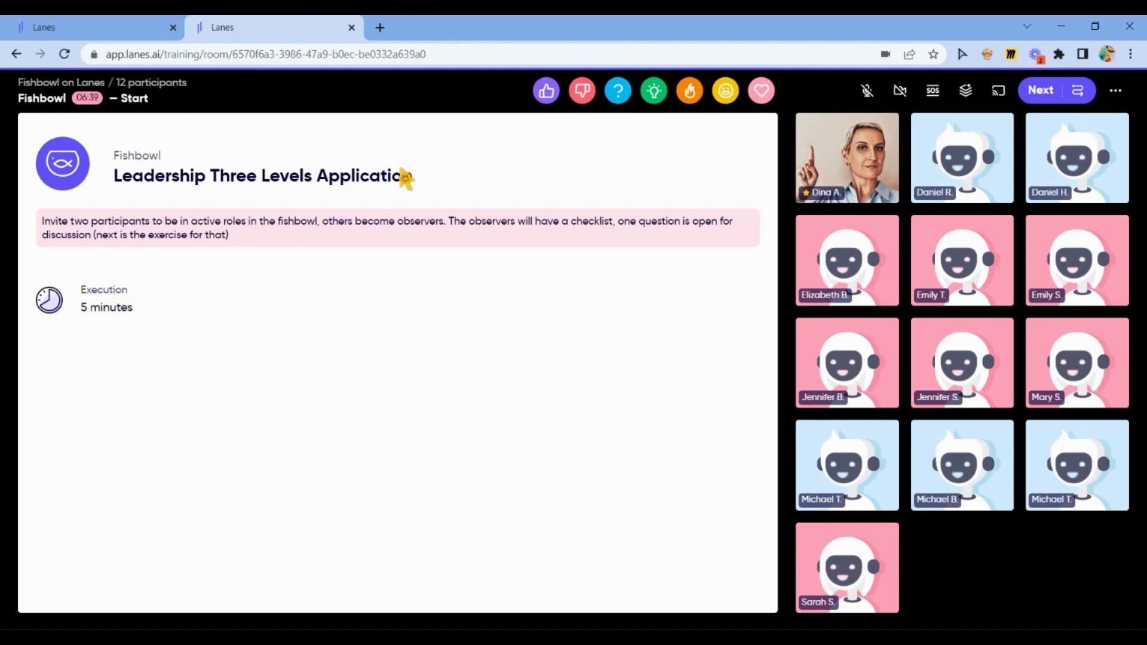
left_click(1040, 91)
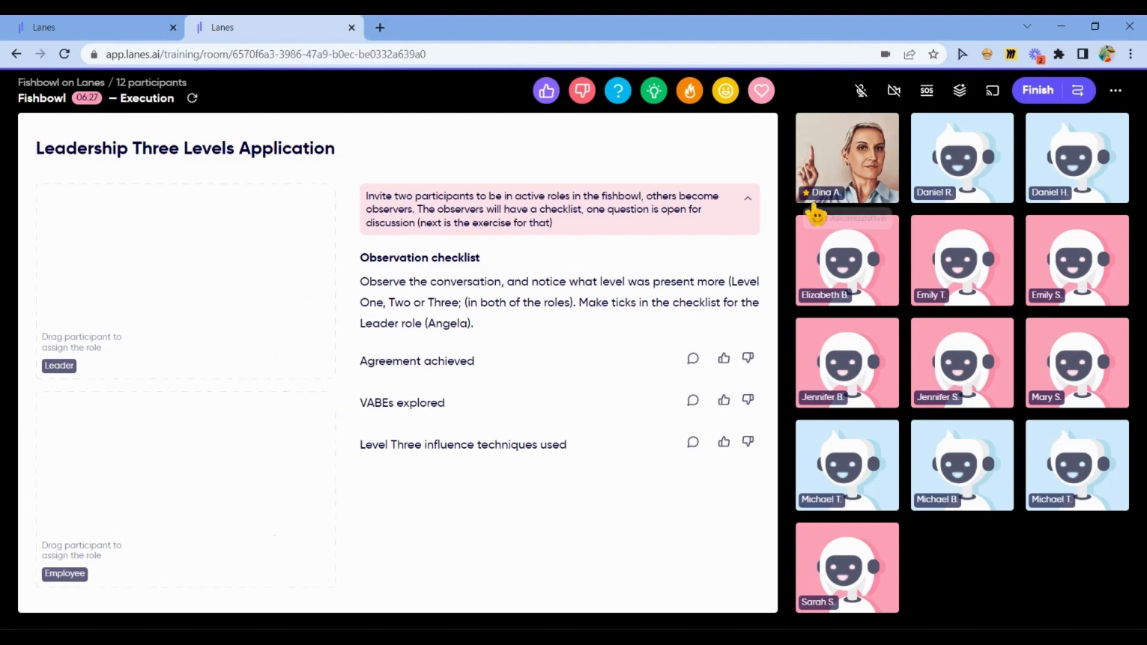
- Assign one participant to the Leader role and another to the Employee role, and view the legends of both roles
left_click_drag(943, 196, 164, 317)
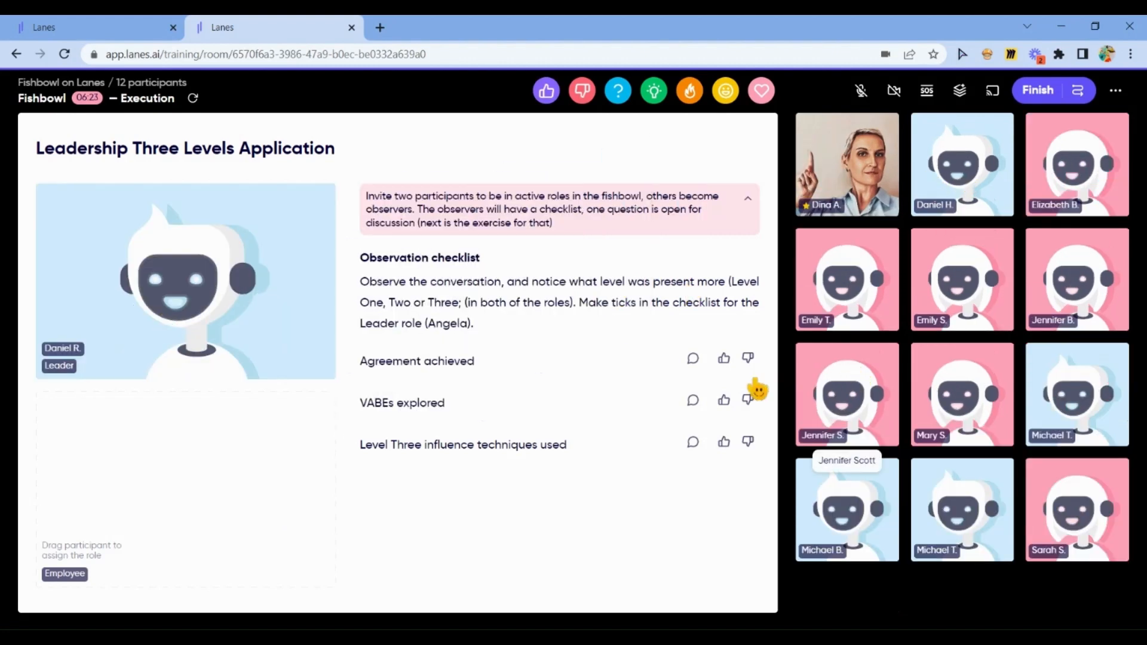
left_click_drag(757, 390, 143, 496)
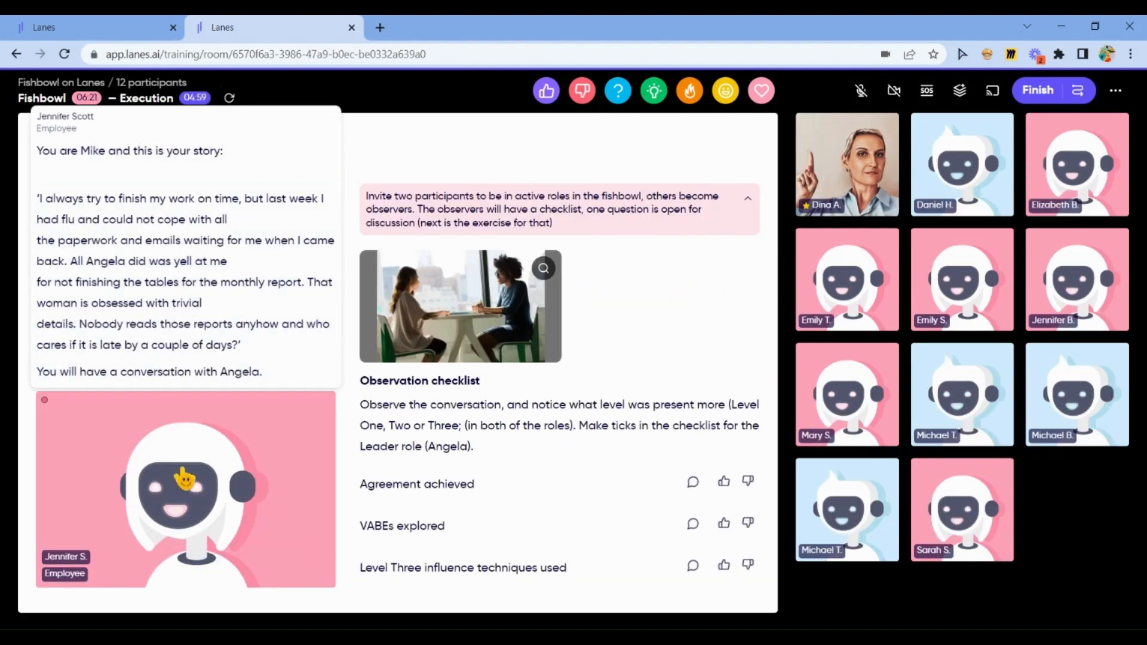
mouse_move(307, 317)
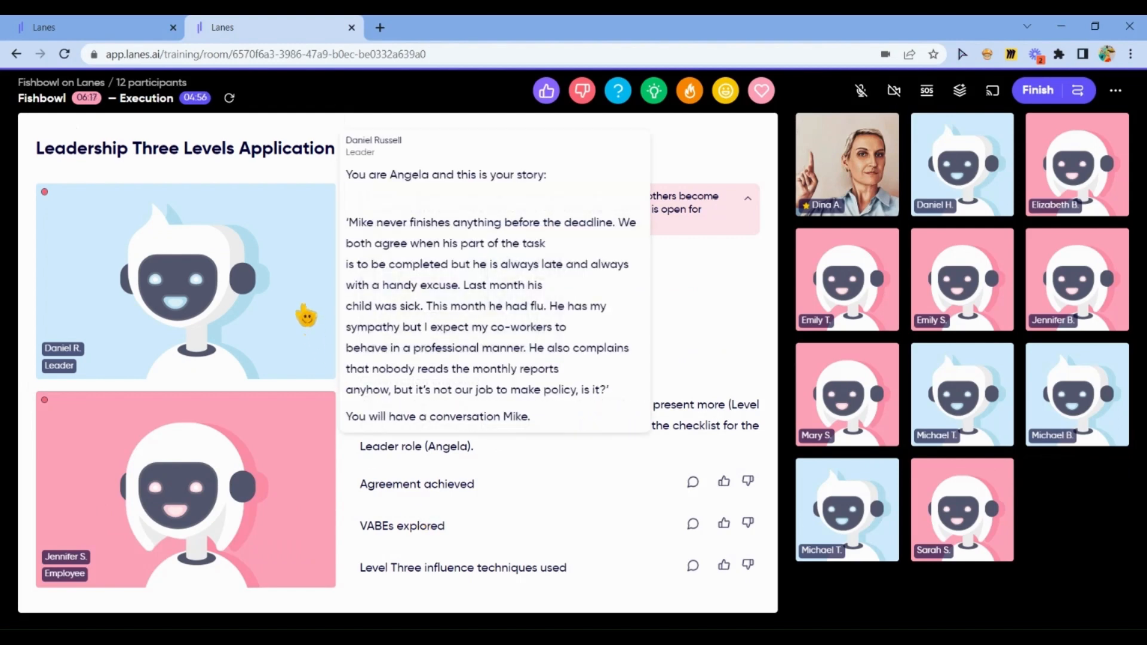
mouse_move(293, 432)
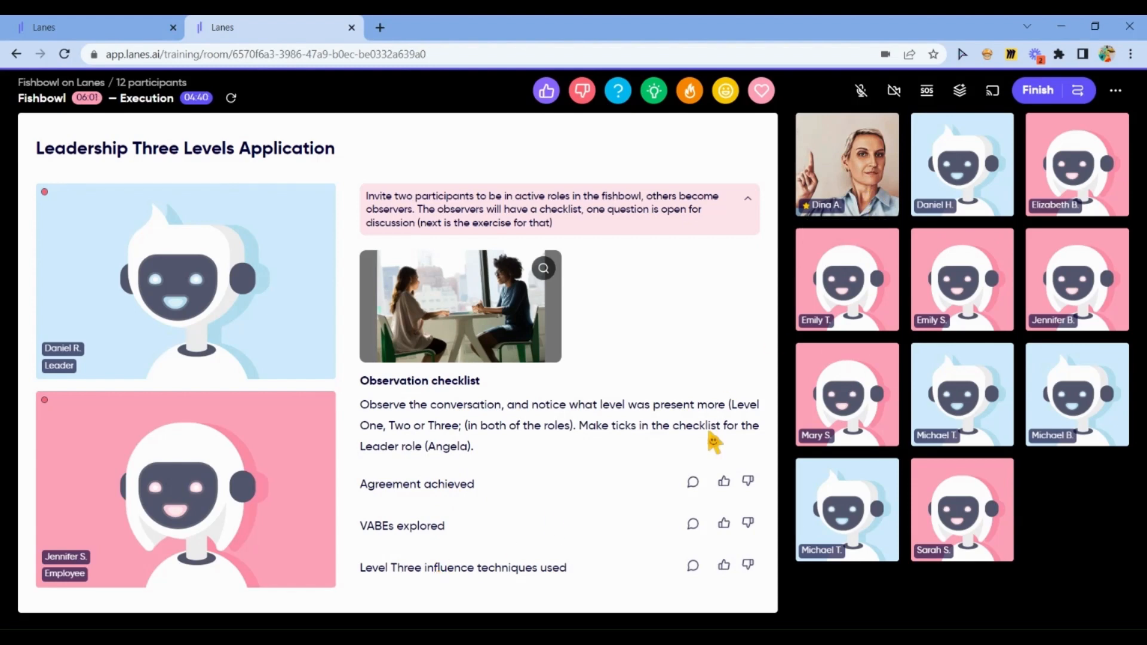
- Give the "Agreement achieved" checklist item a thumbs-up and submit the comment "done" for it
left_click(693, 483)
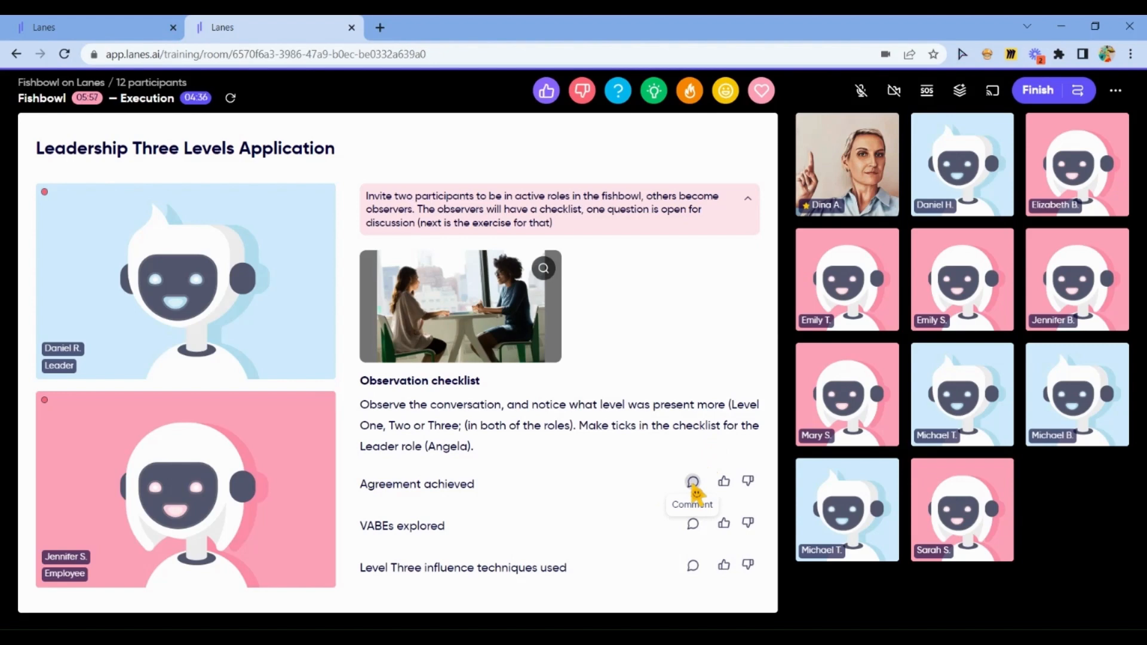
left_click(724, 482)
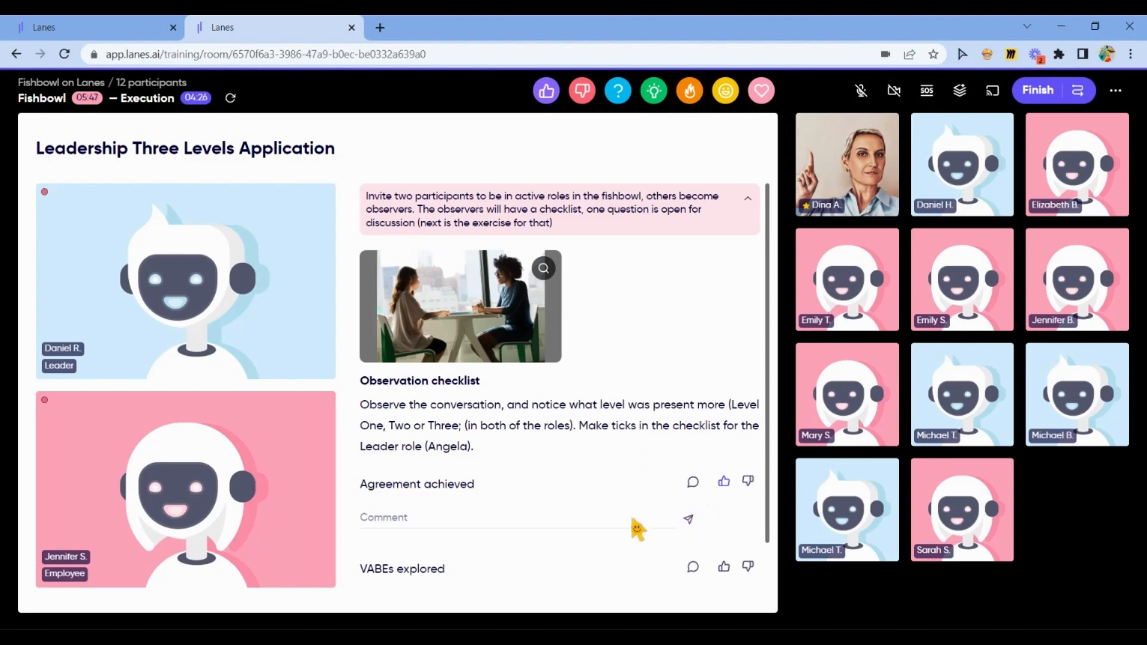
left_click(523, 522)
type("done")
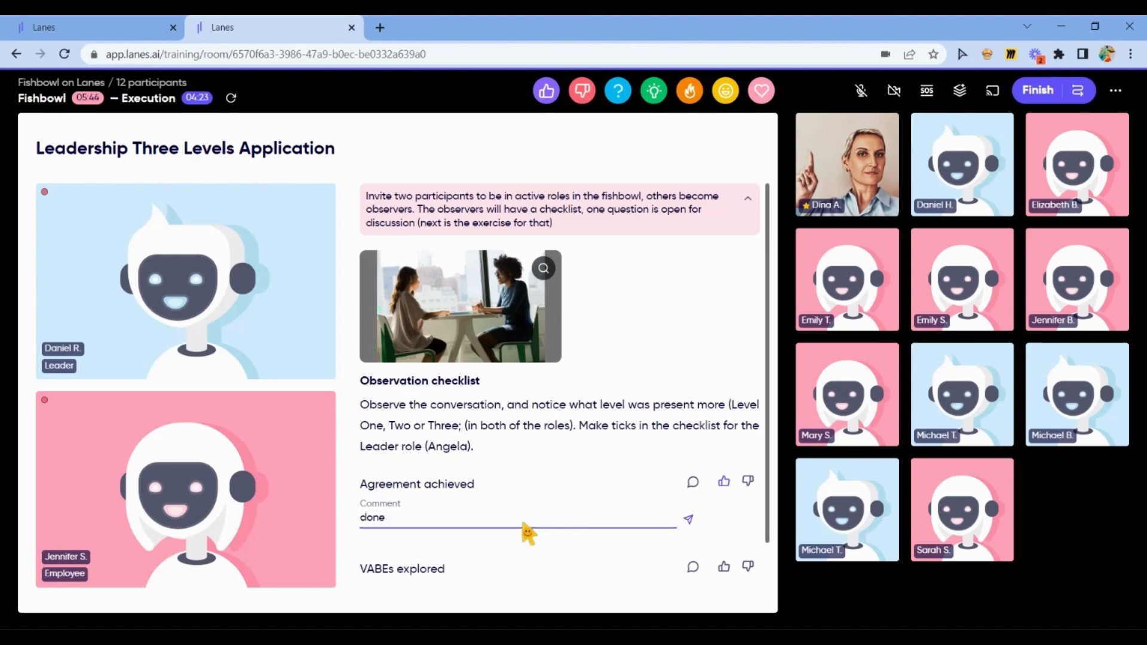
key("Return")
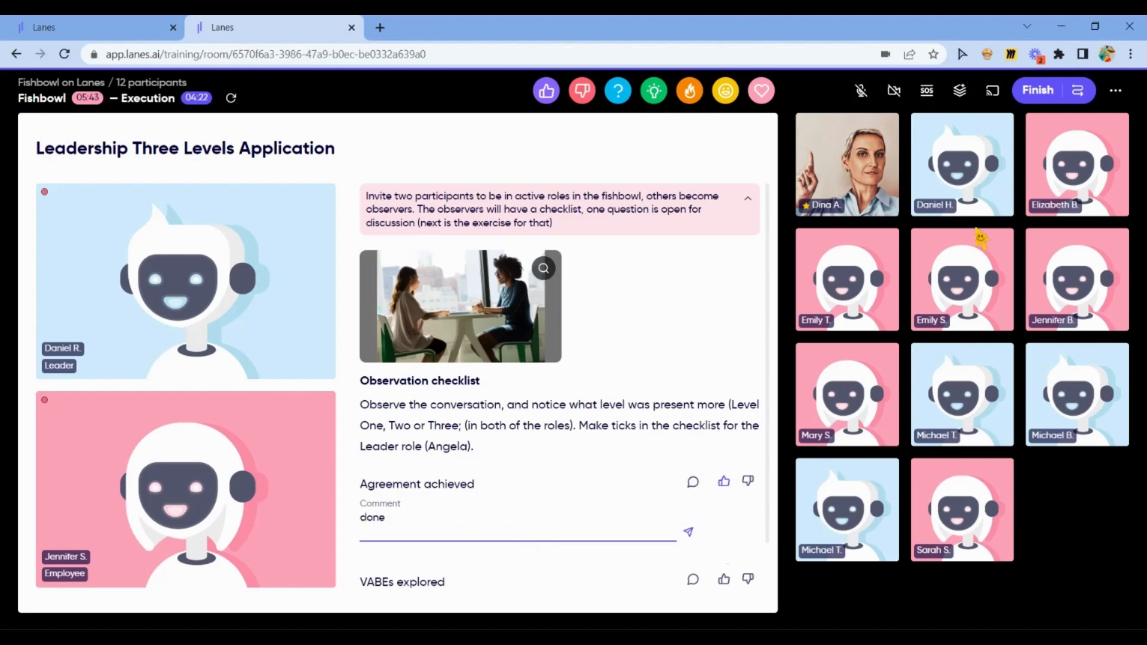
left_click(688, 529)
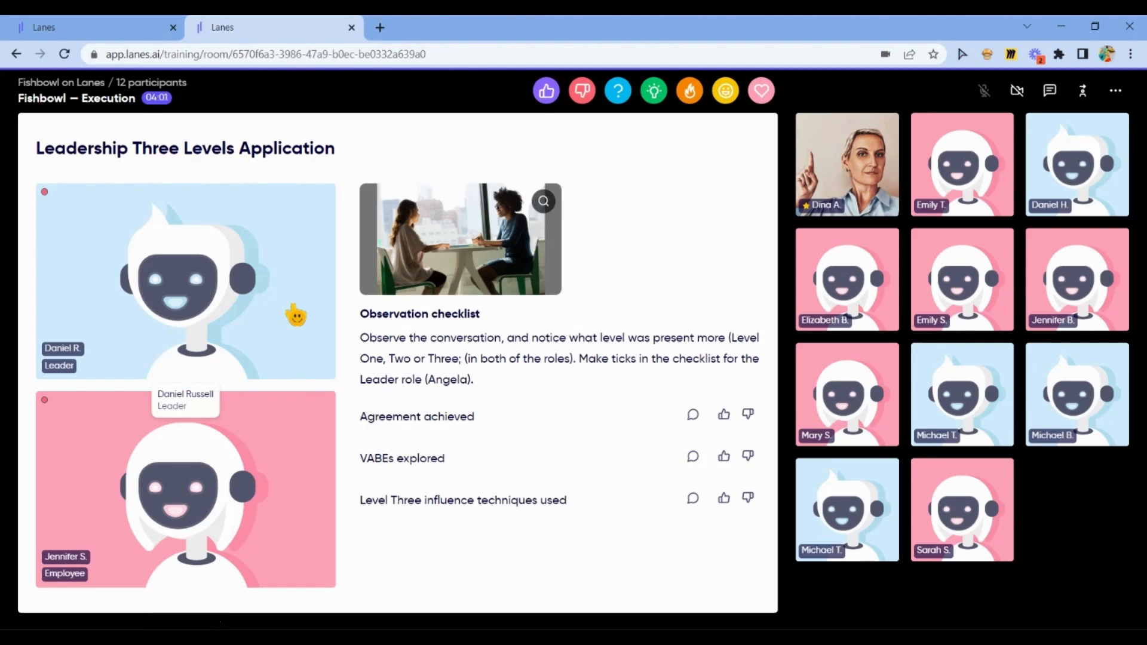
- Leave the observer's view, inspect the activity from the Leader participant's view, and return to the trainer view
left_click(1084, 93)
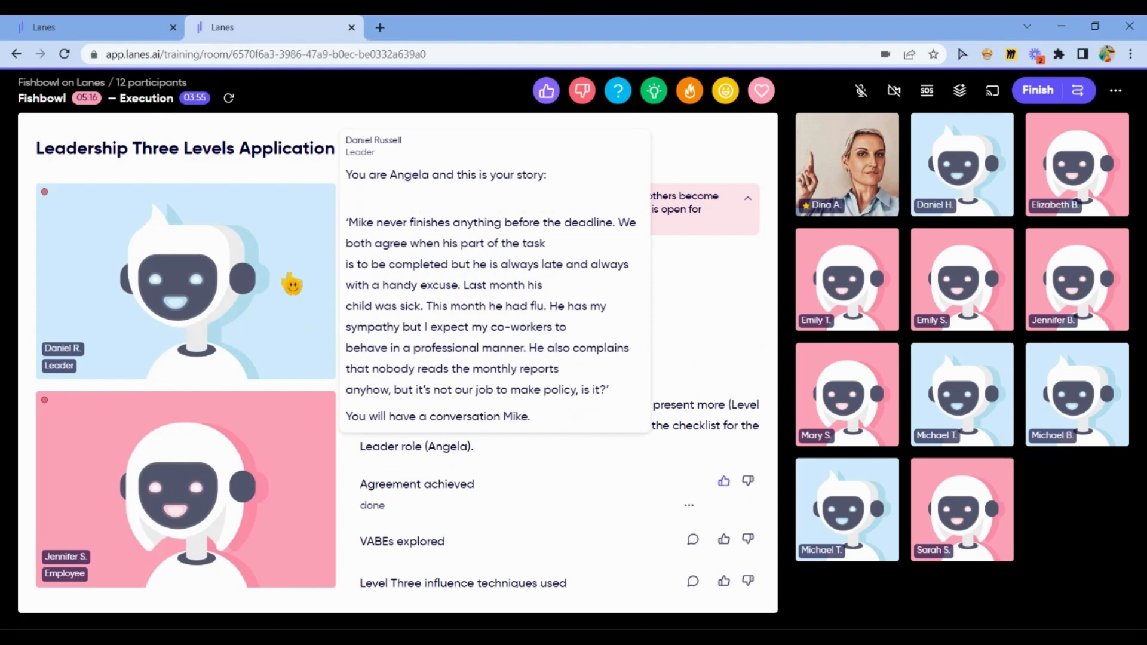
left_click(292, 284)
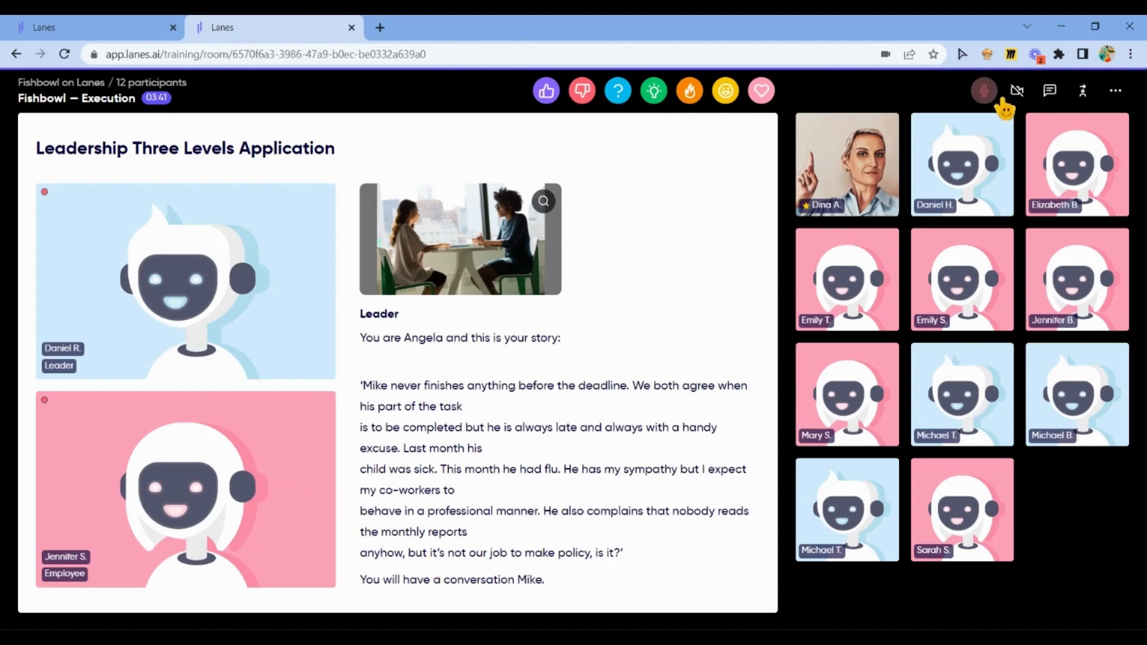
left_click(1082, 92)
left_click(1082, 92)
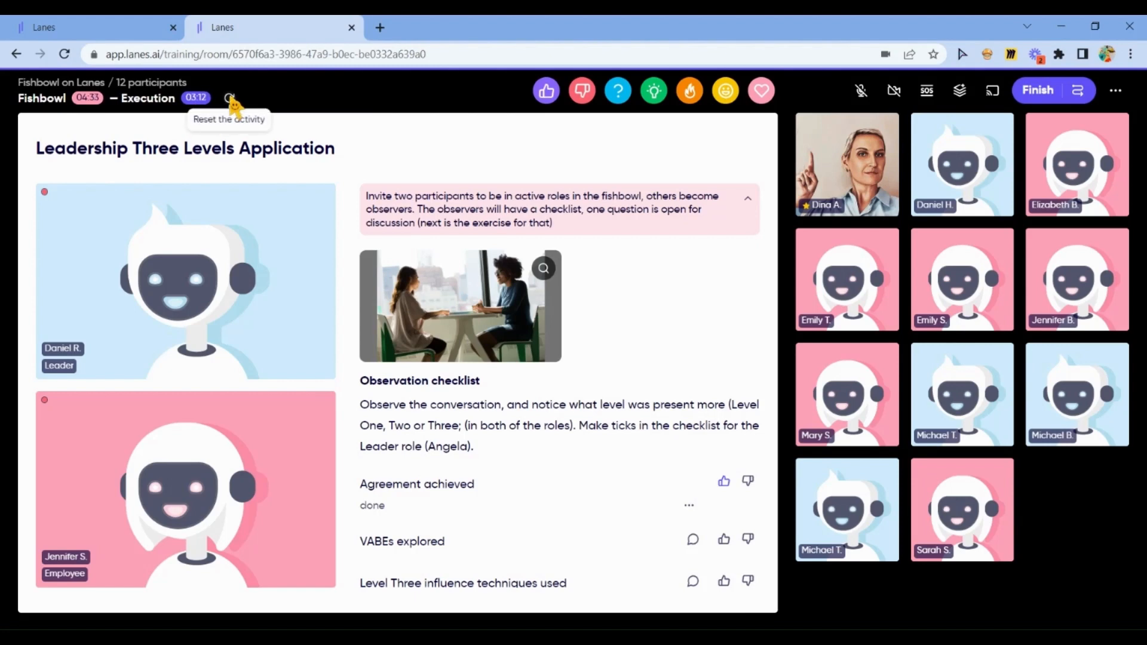
- Reset the running fishbowl activity, deleting all of its associated data
left_click(230, 99)
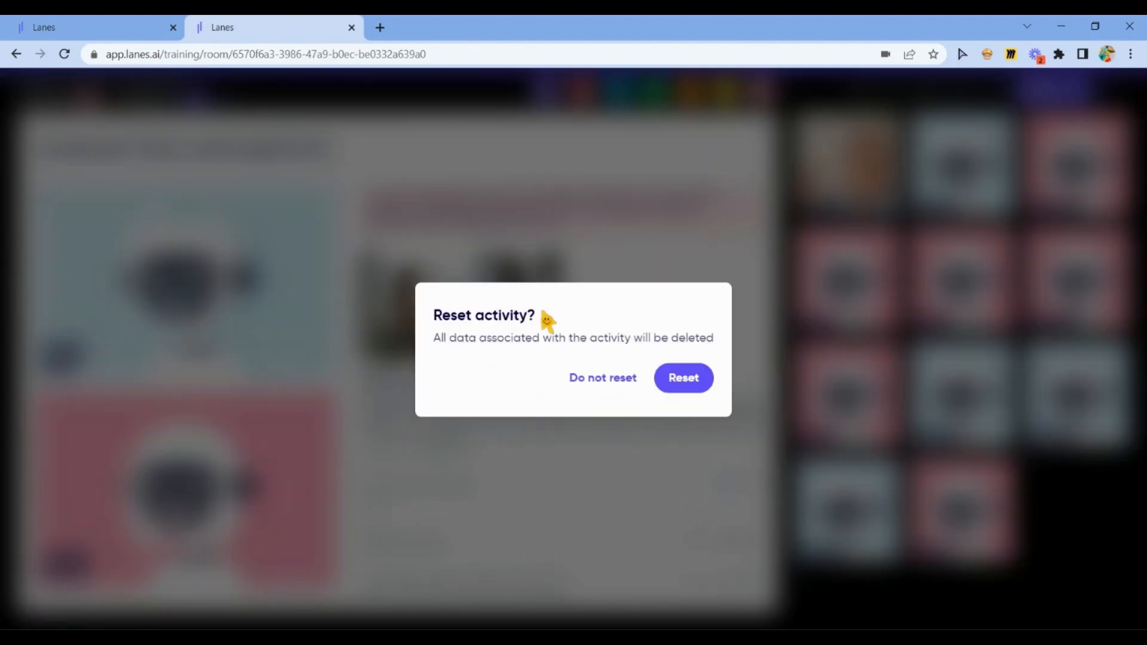
left_click(703, 380)
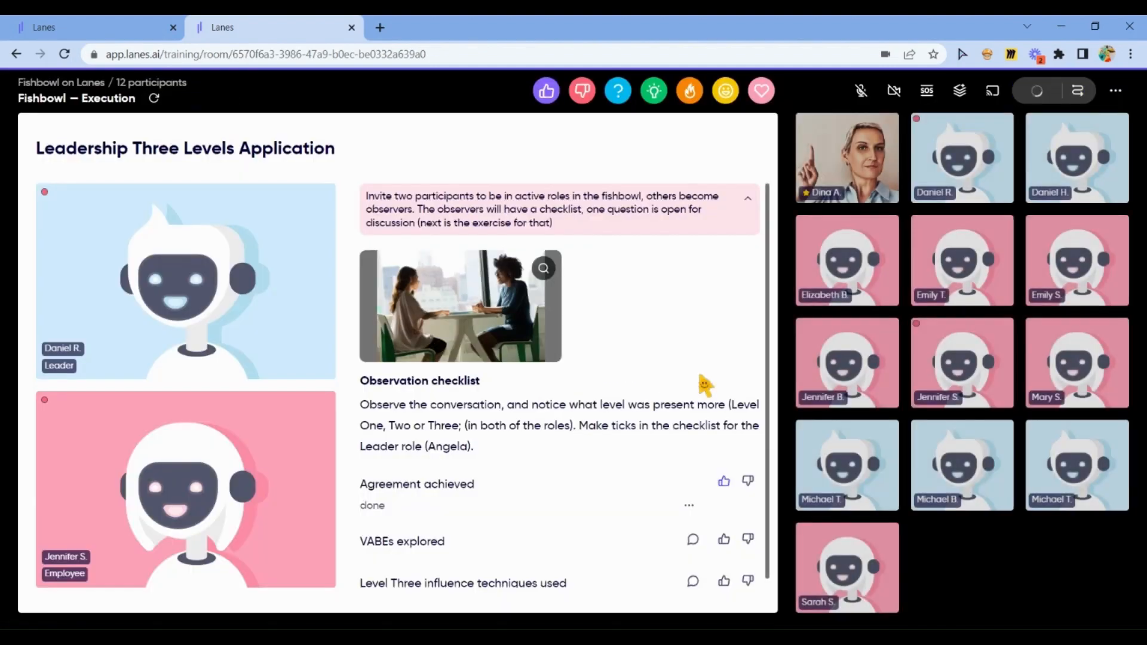